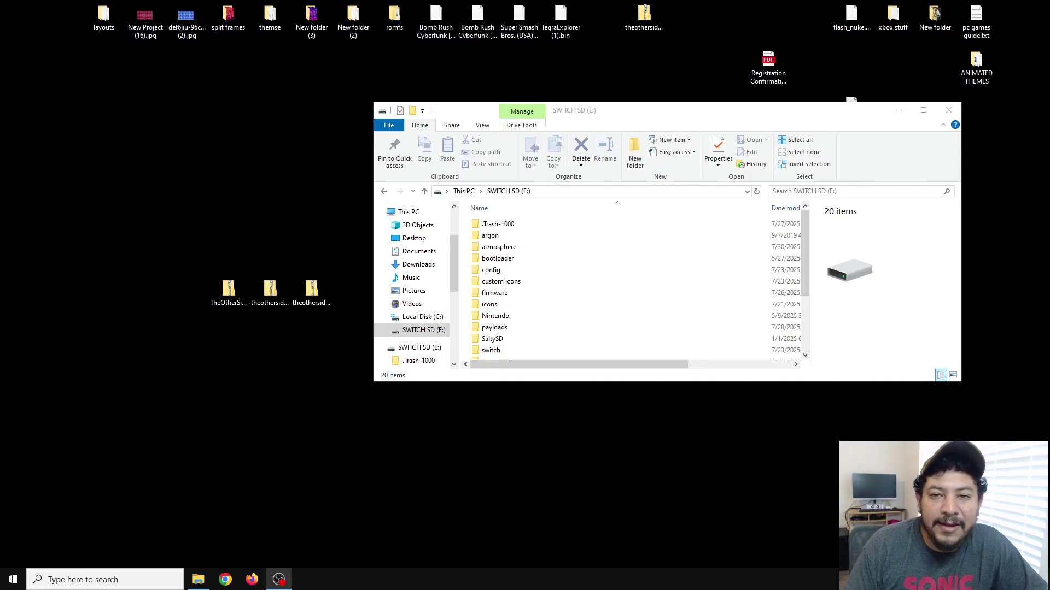
click(270, 290)
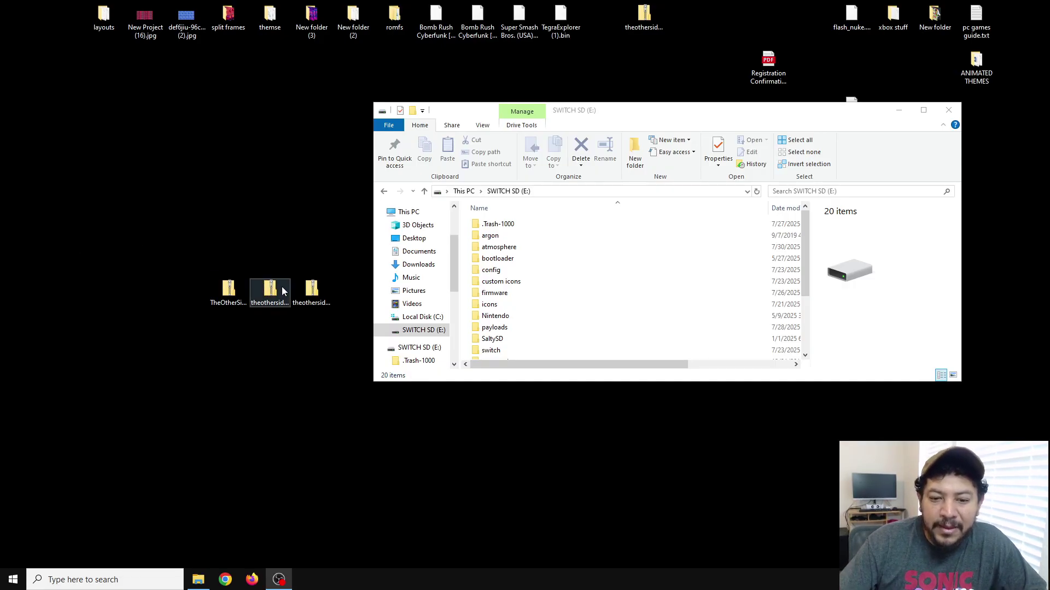
drag(323, 333, 268, 252)
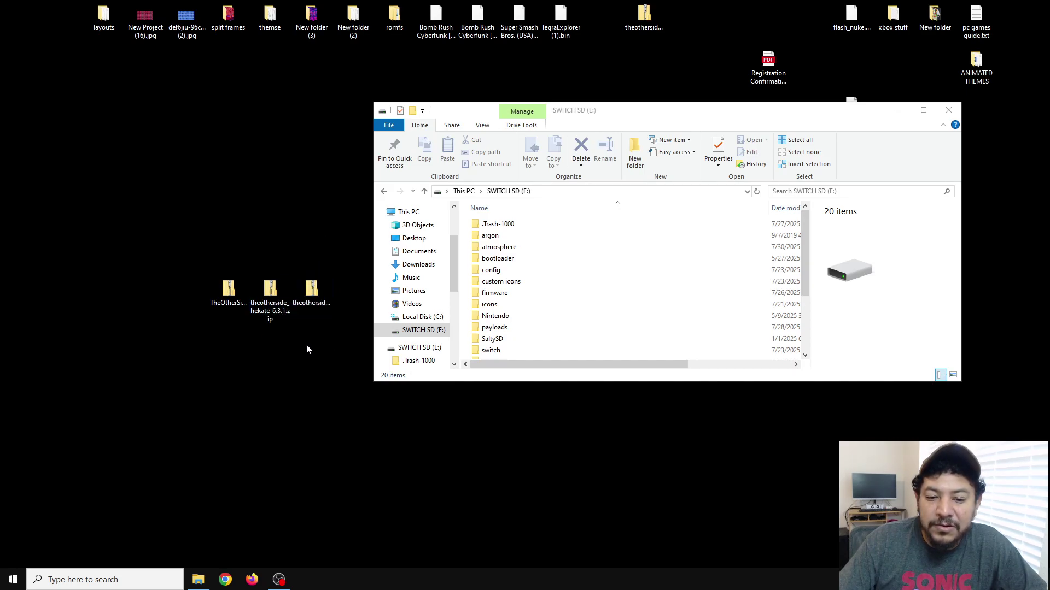
drag(311, 339, 264, 290)
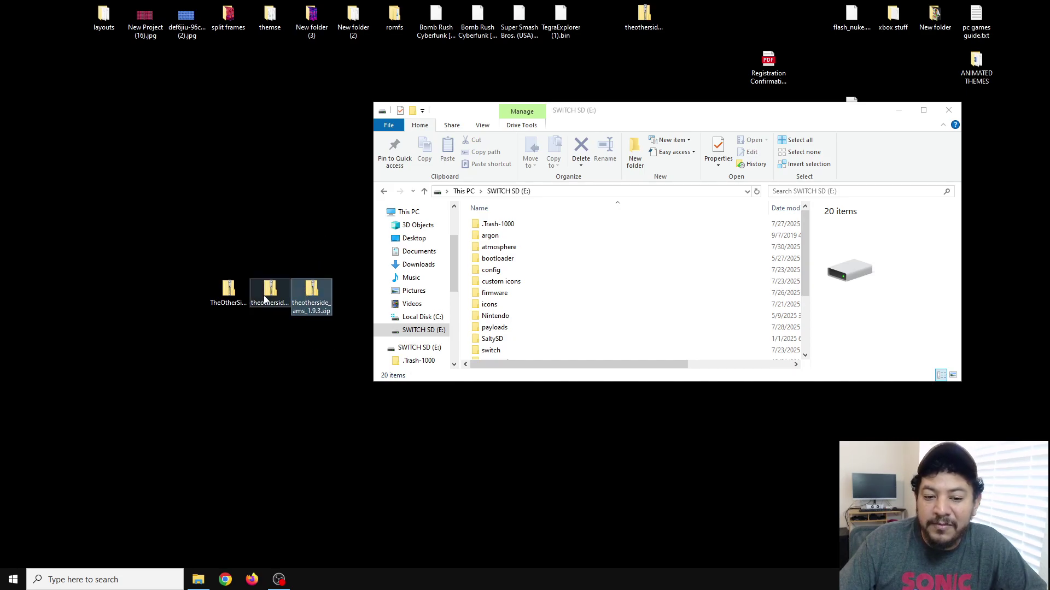
click(308, 299)
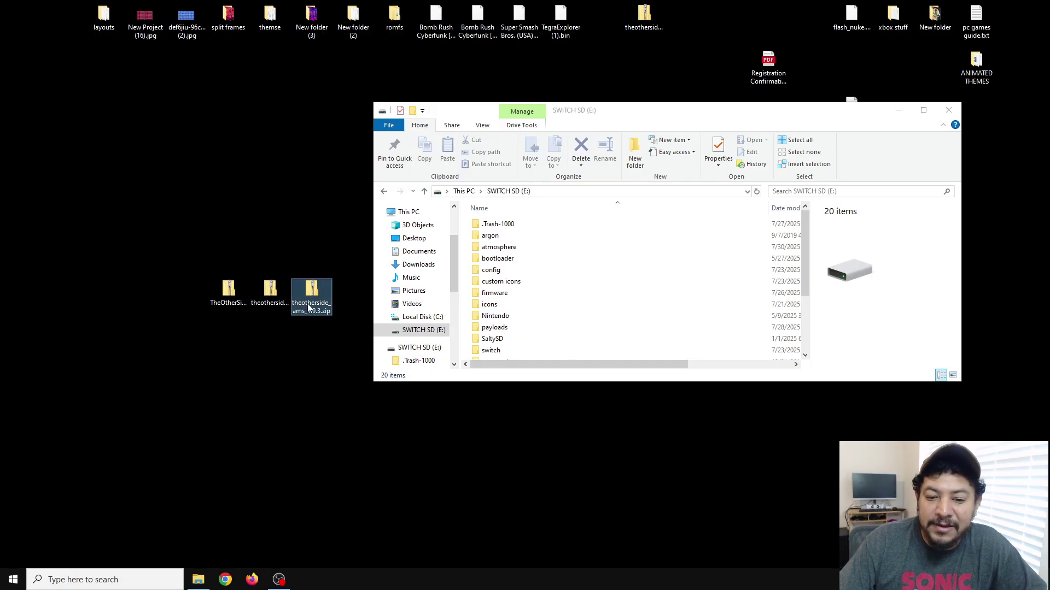
click(272, 306)
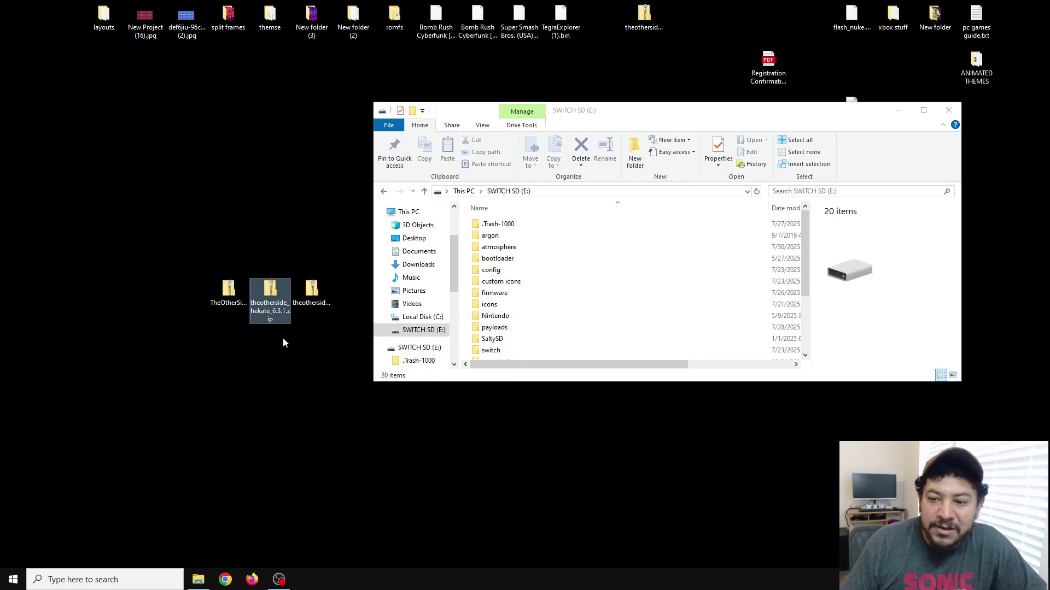
drag(615, 113, 619, 107)
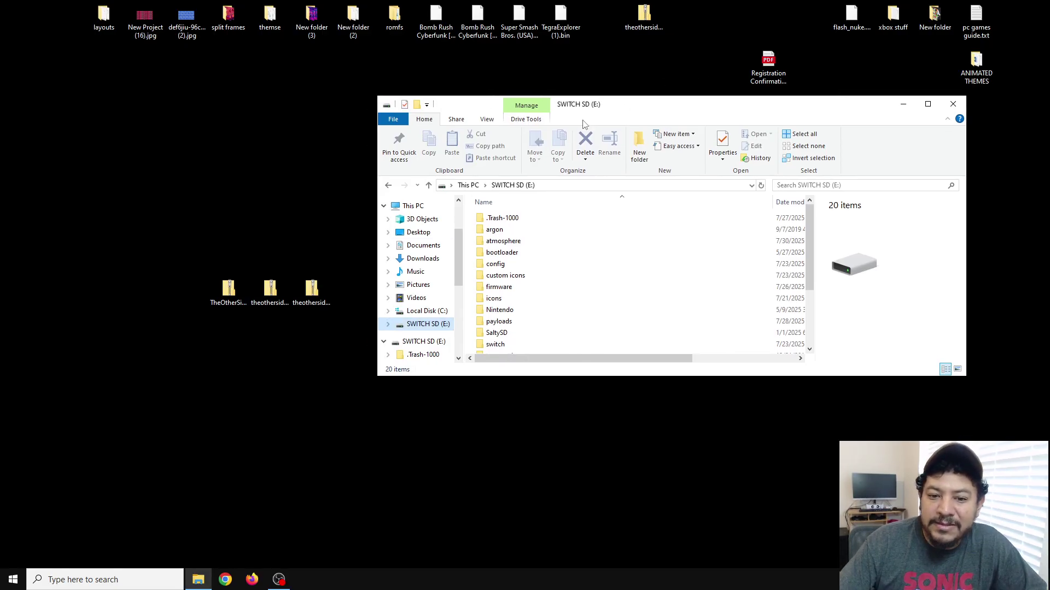
click(226, 290)
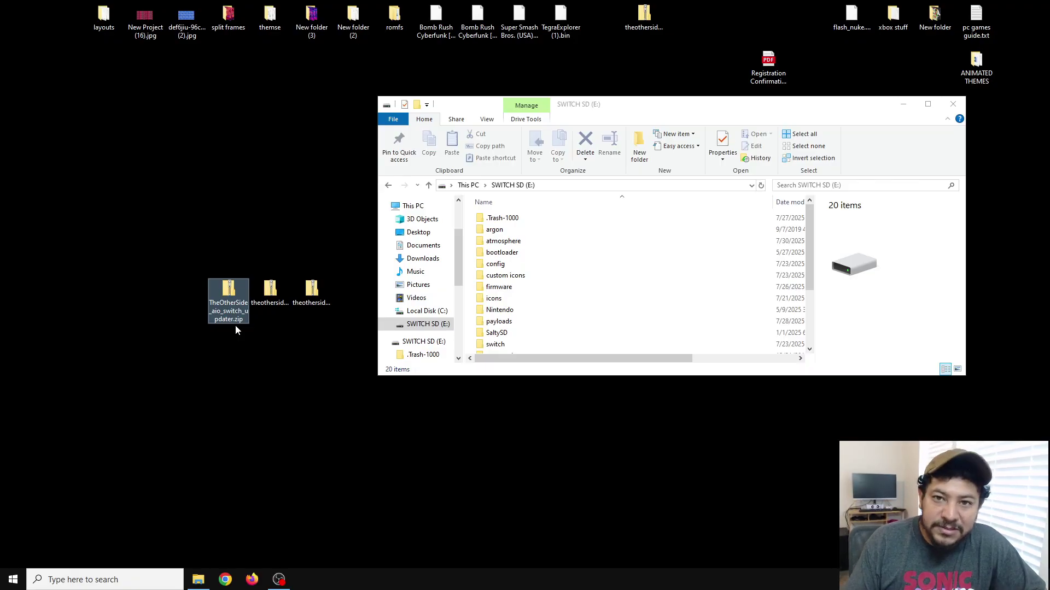
drag(323, 320, 261, 294)
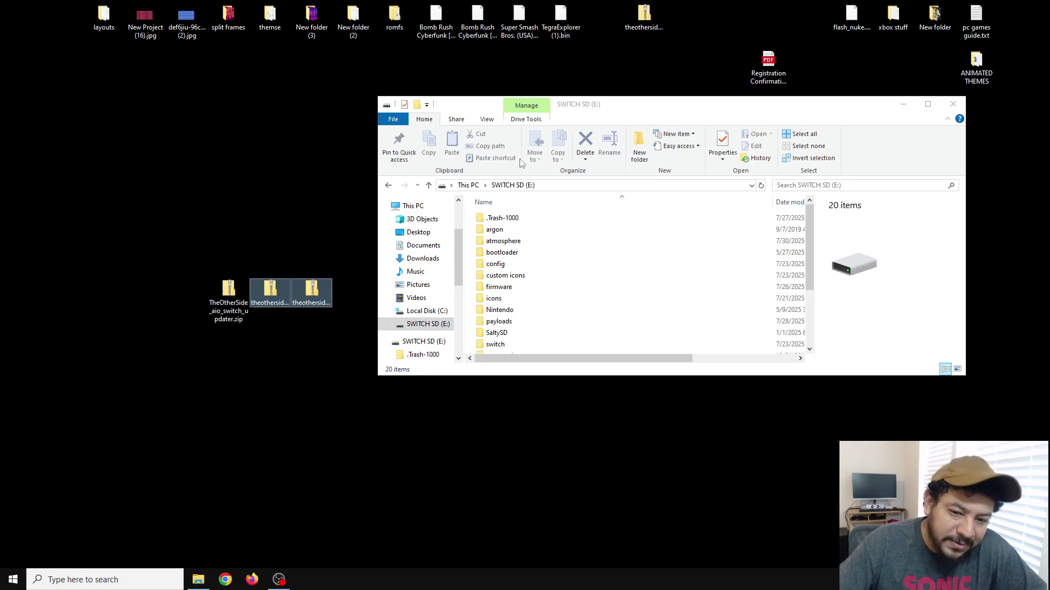
click(229, 300)
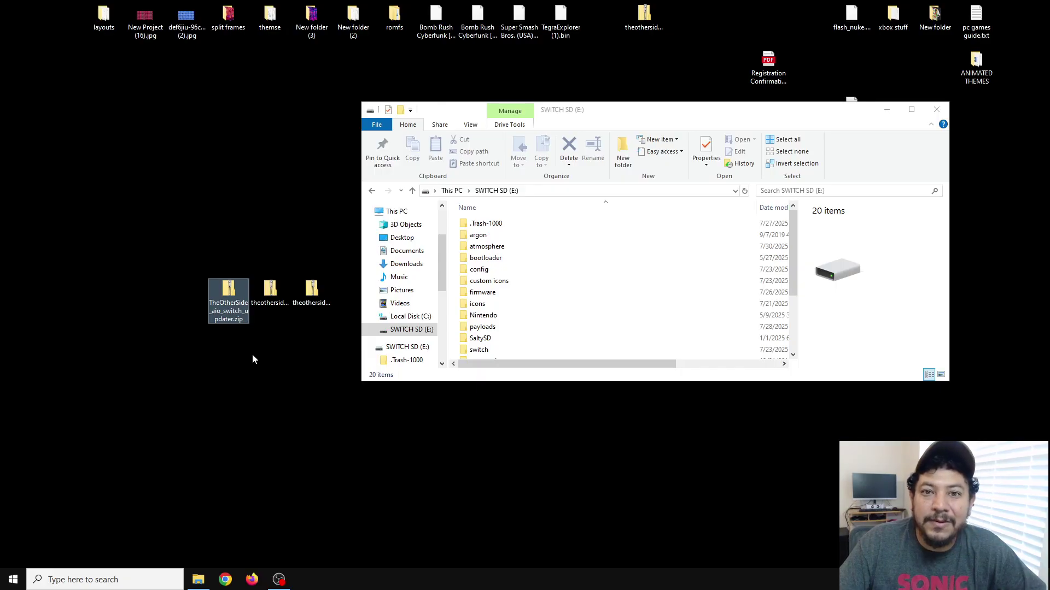
click(251, 355)
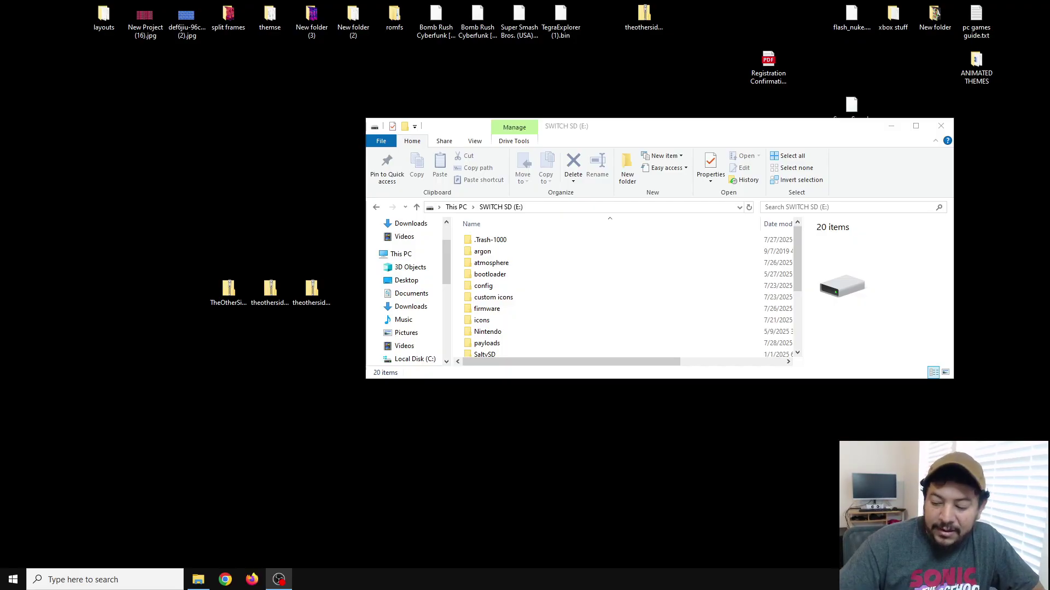
drag(595, 130, 568, 138)
click(237, 303)
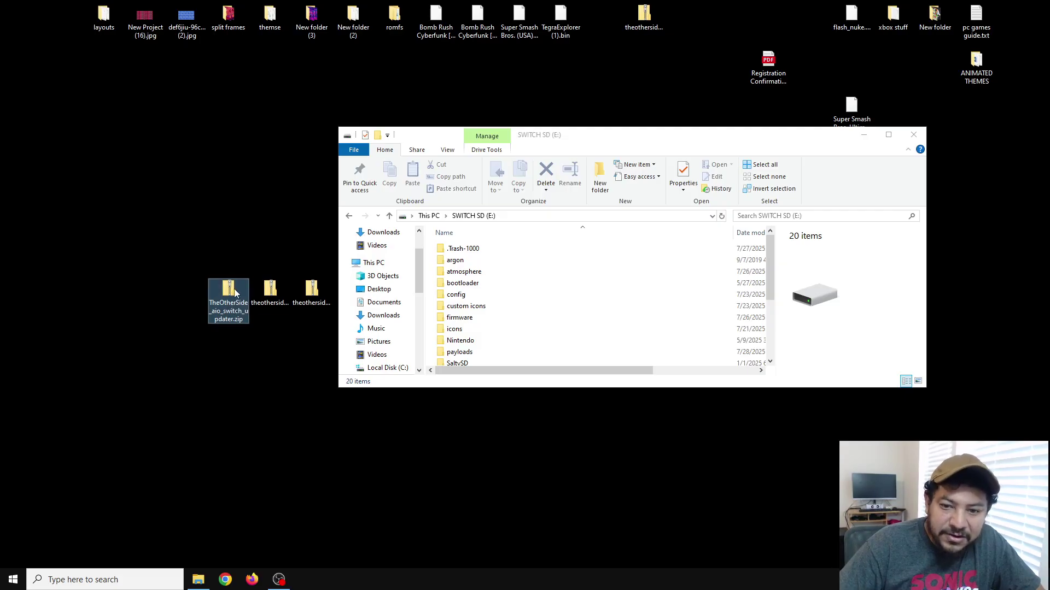
mouse_move(560, 139)
mouse_down()
mouse_move(529, 138)
mouse_move(571, 133)
mouse_up()
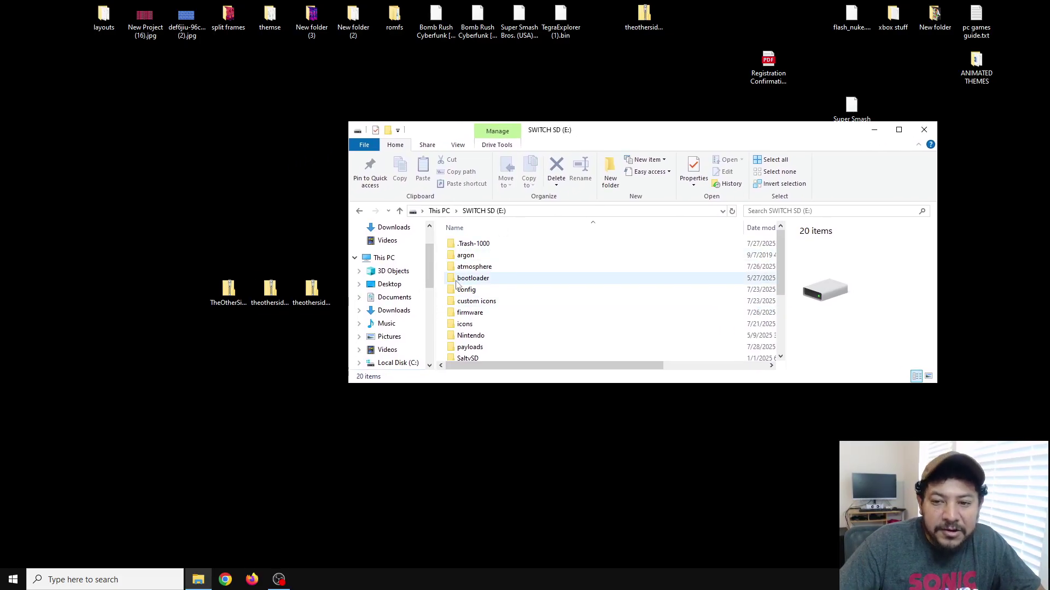
mouse_move(584, 135)
mouse_down()
mouse_move(543, 162)
mouse_move(580, 146)
mouse_up()
click(229, 298)
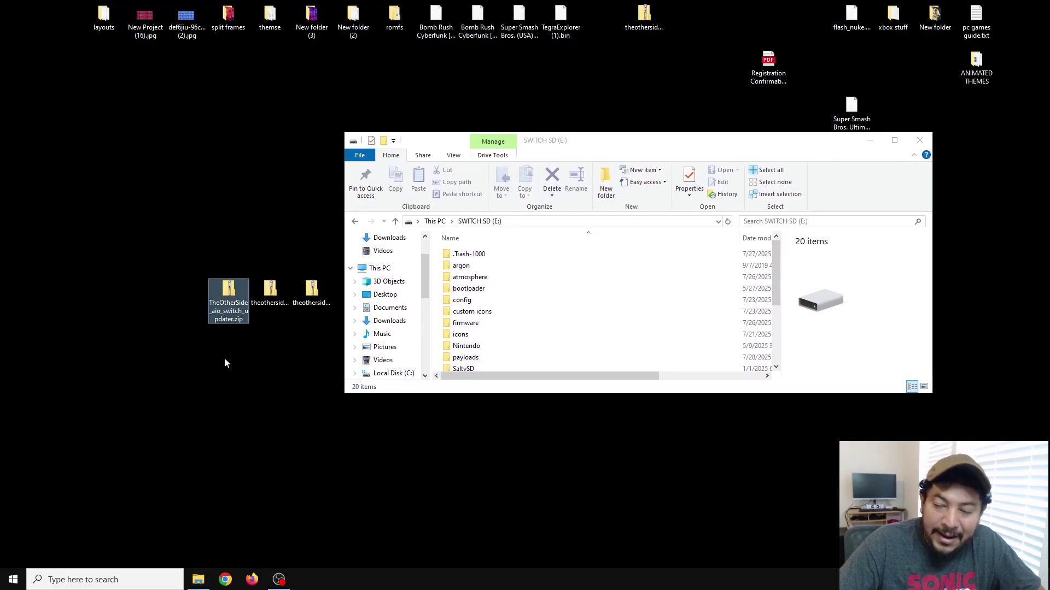
drag(561, 147, 576, 140)
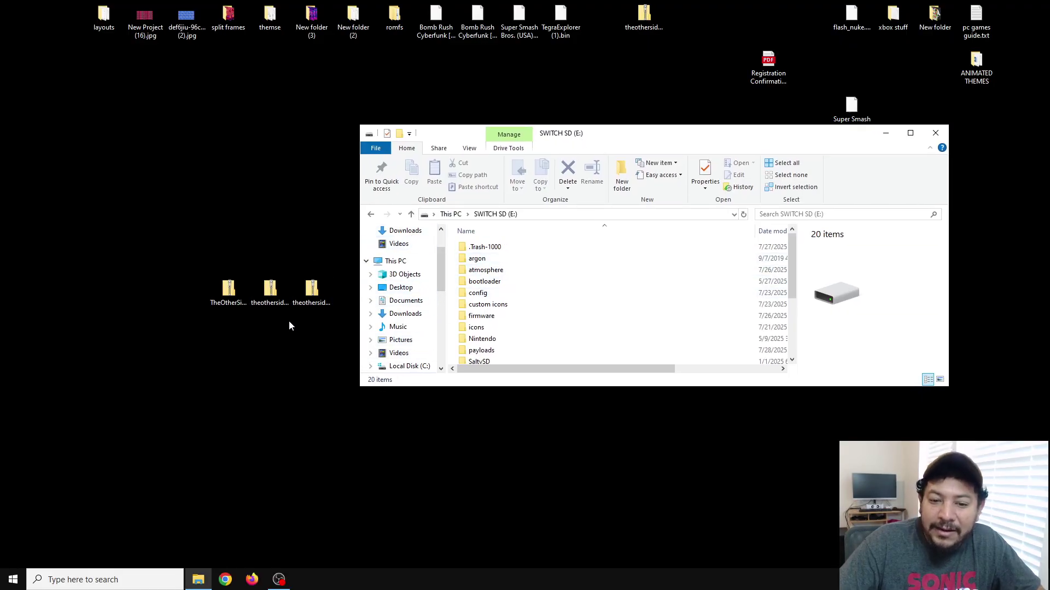
click(312, 334)
drag(312, 330, 267, 294)
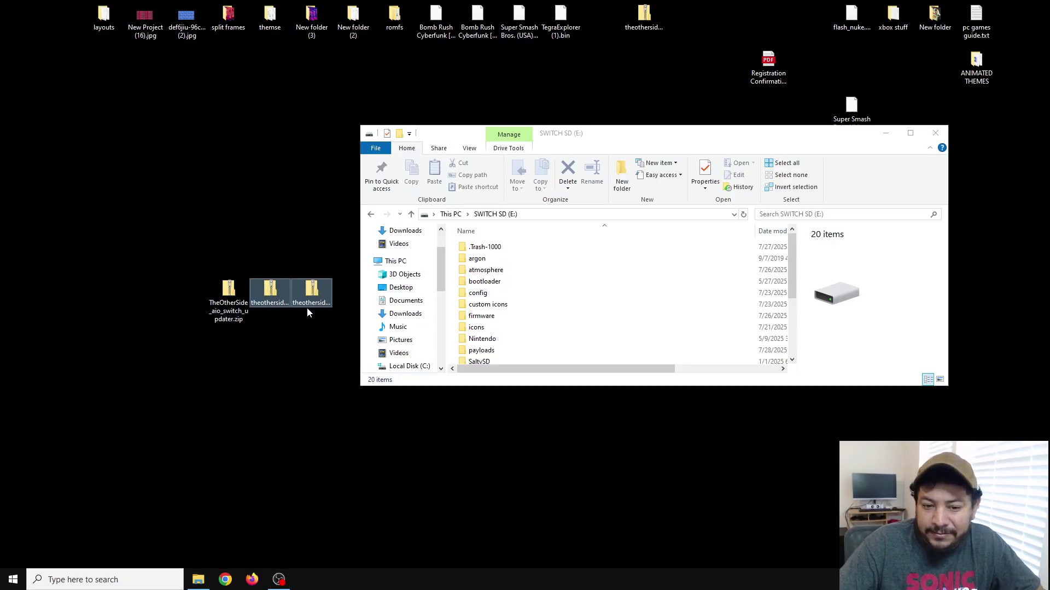
drag(611, 142, 578, 134)
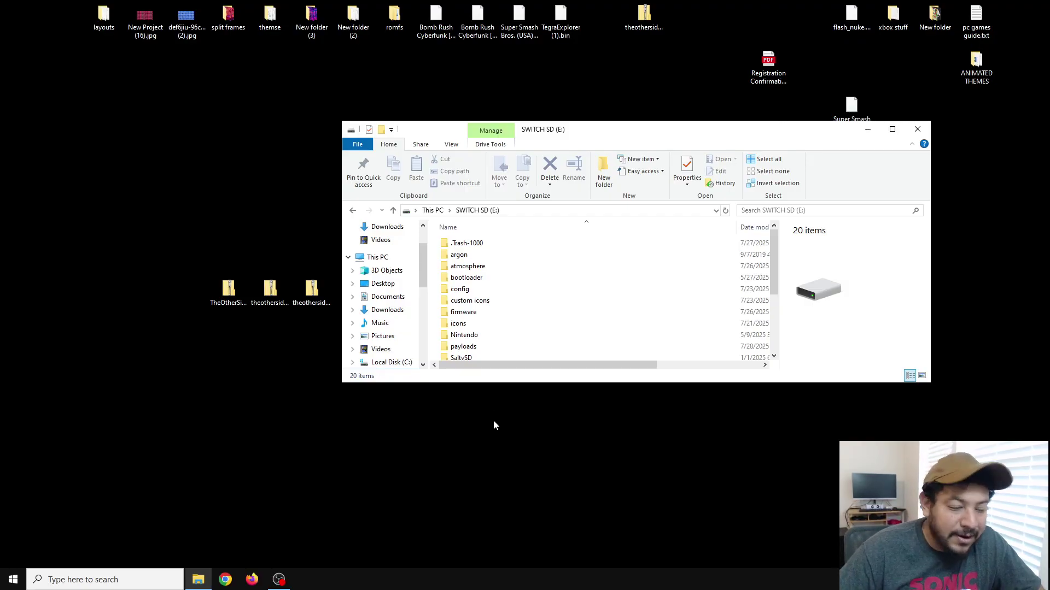
drag(593, 131, 556, 120)
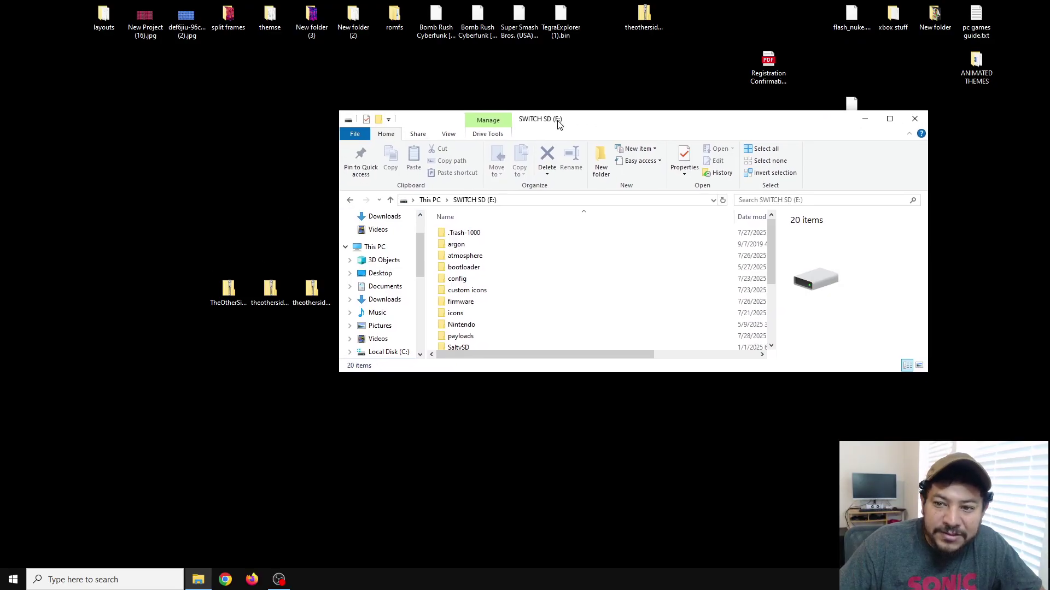
click(228, 289)
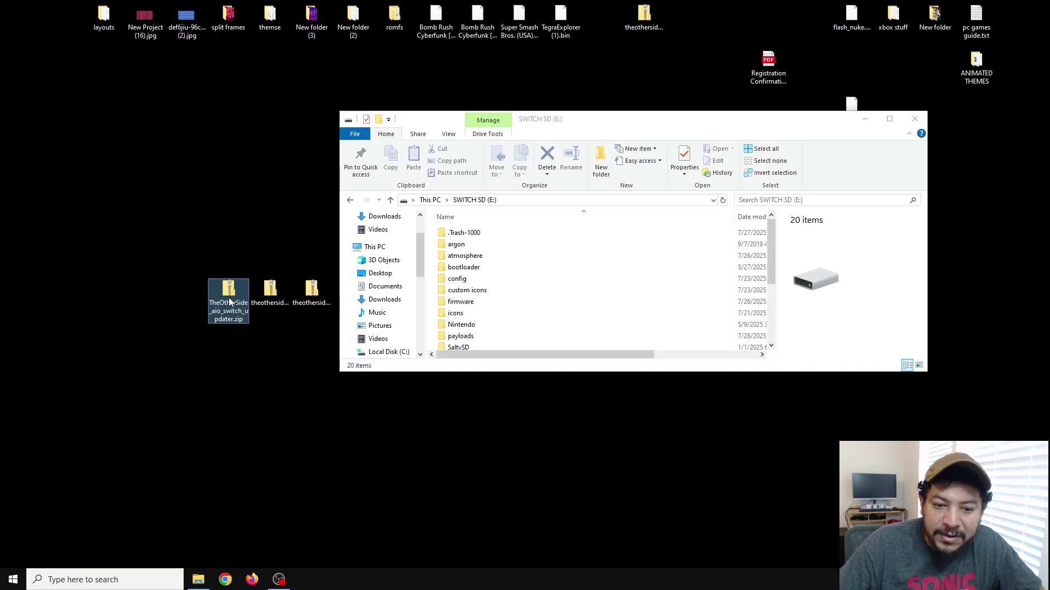
Open TheOtherSide_aio_switch_updater.zip with 7-Zip's Open archive to browse its contents.
right_click(229, 298)
mouse_move(261, 336)
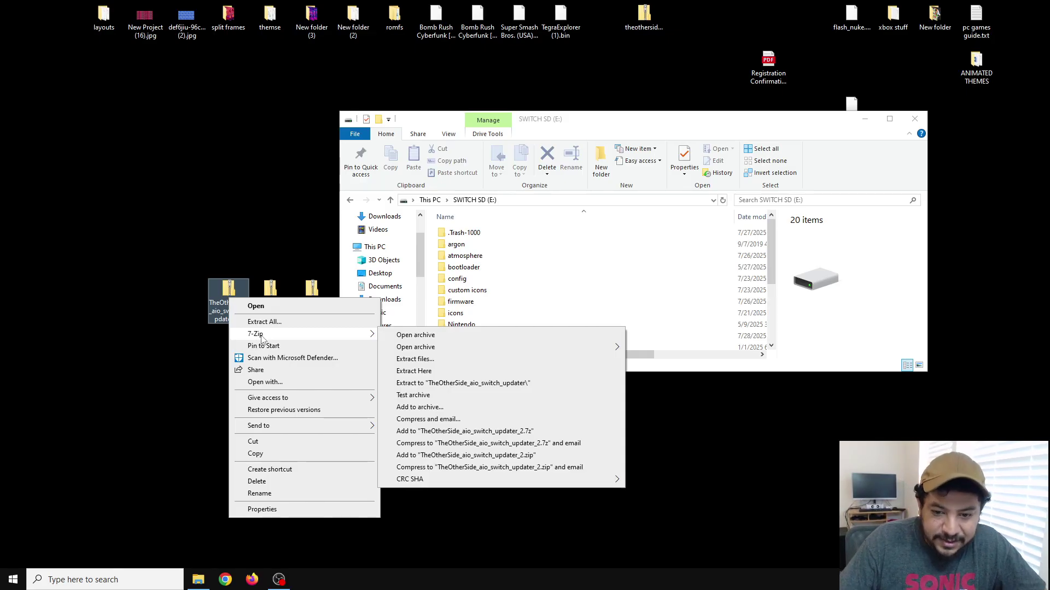
click(402, 336)
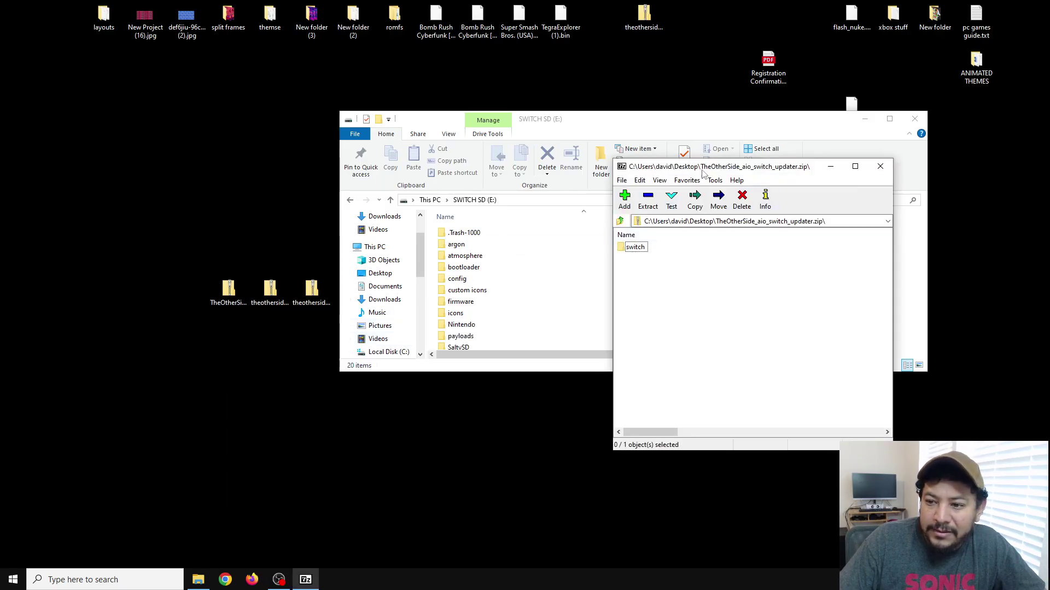
Drag the archive's switch folder onto the SWITCH SD (E:) root, replacing the existing files.
drag(706, 167, 739, 193)
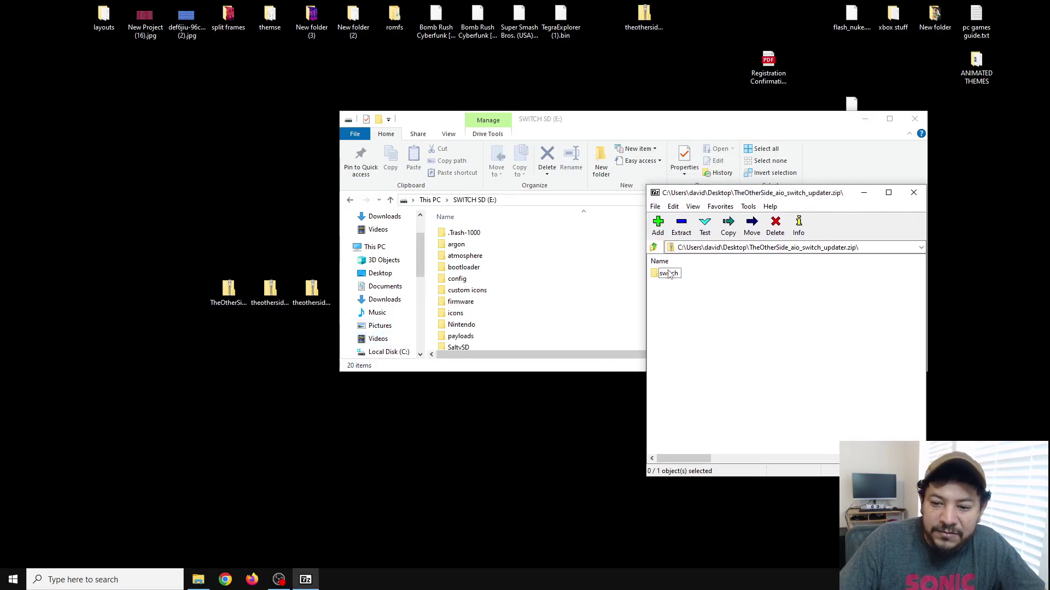
drag(519, 96, 487, 96)
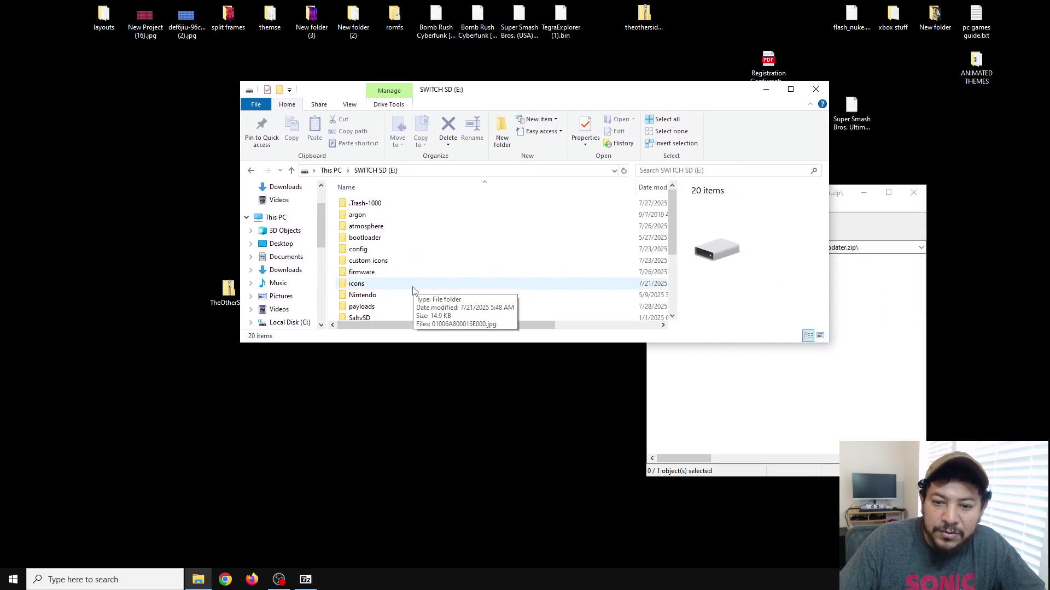
click(818, 440)
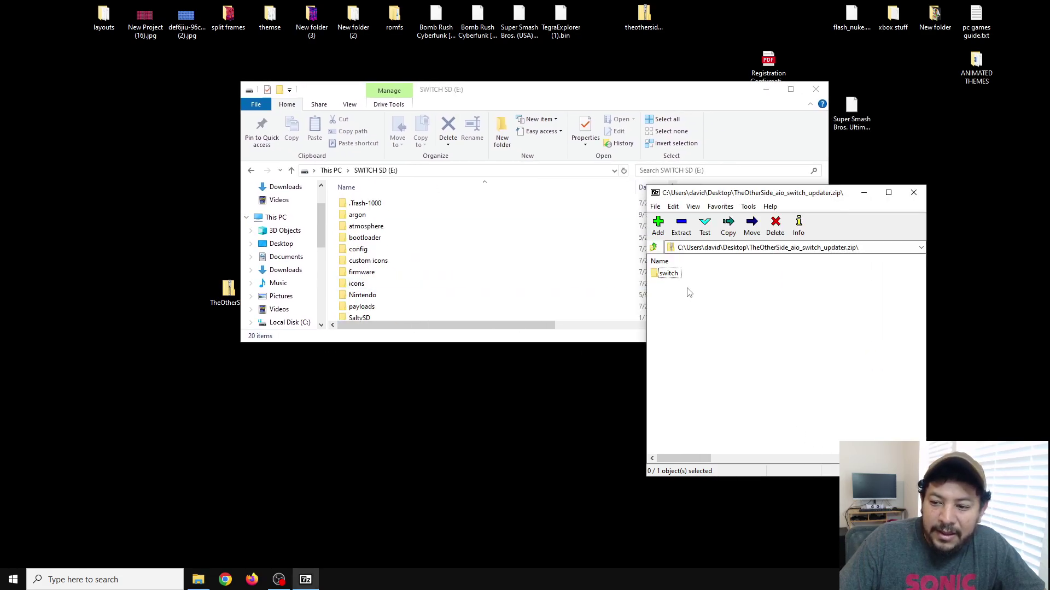
scroll(445, 299, down, 3)
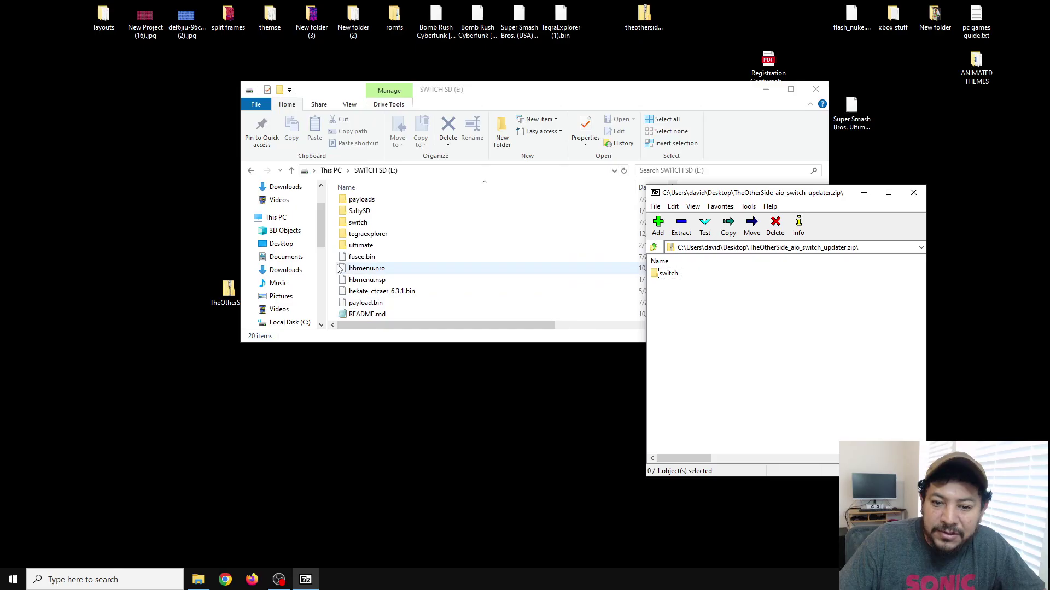
drag(667, 274, 404, 288)
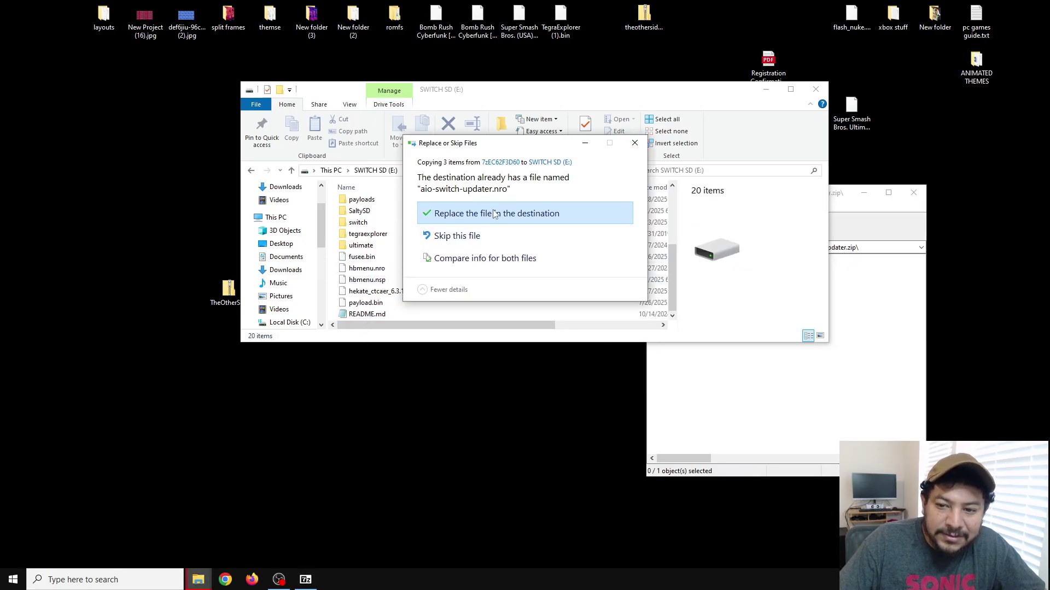
click(489, 213)
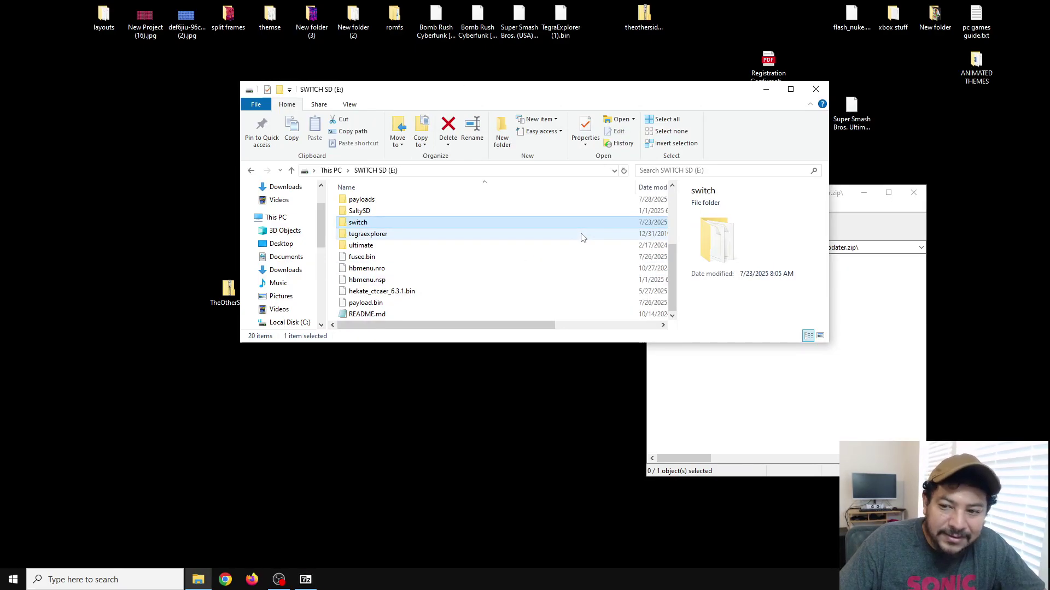
Close the 7-Zip window and safely eject the SWITCH SD (E:) drive.
click(914, 193)
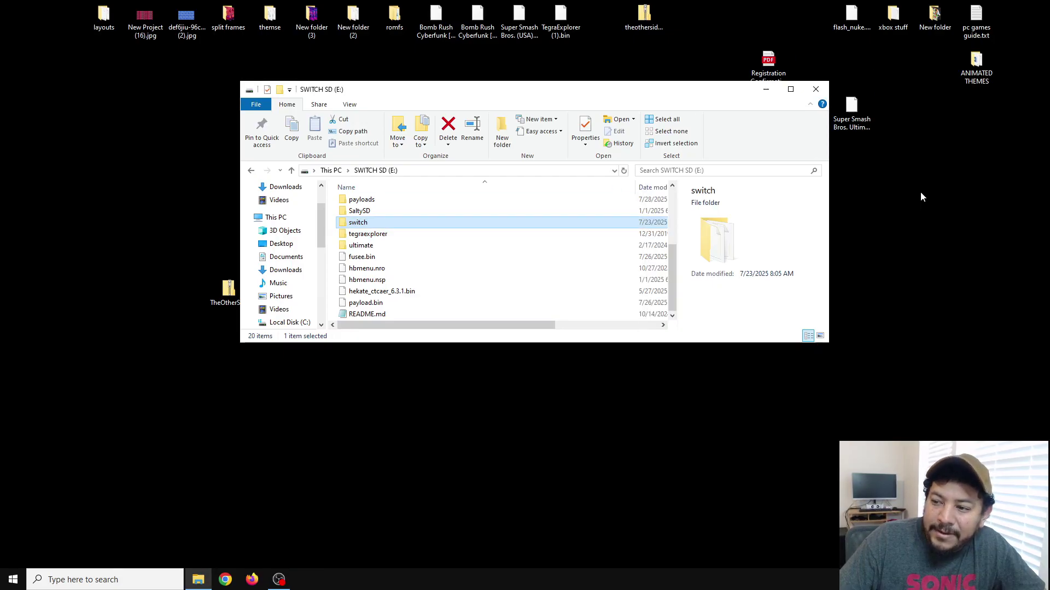
scroll(304, 309, down, 2)
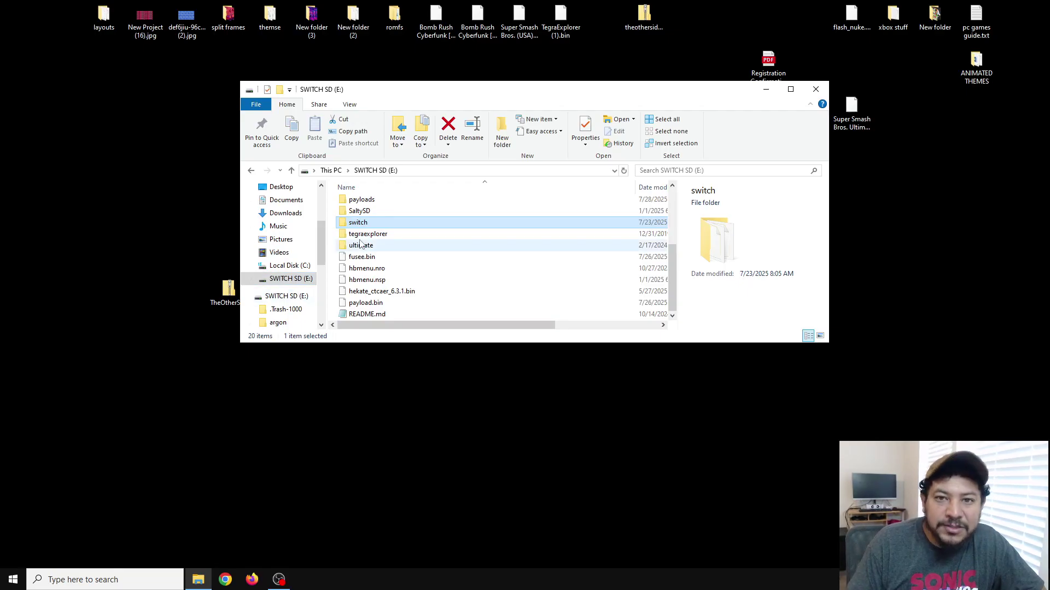
mouse_move(361, 244)
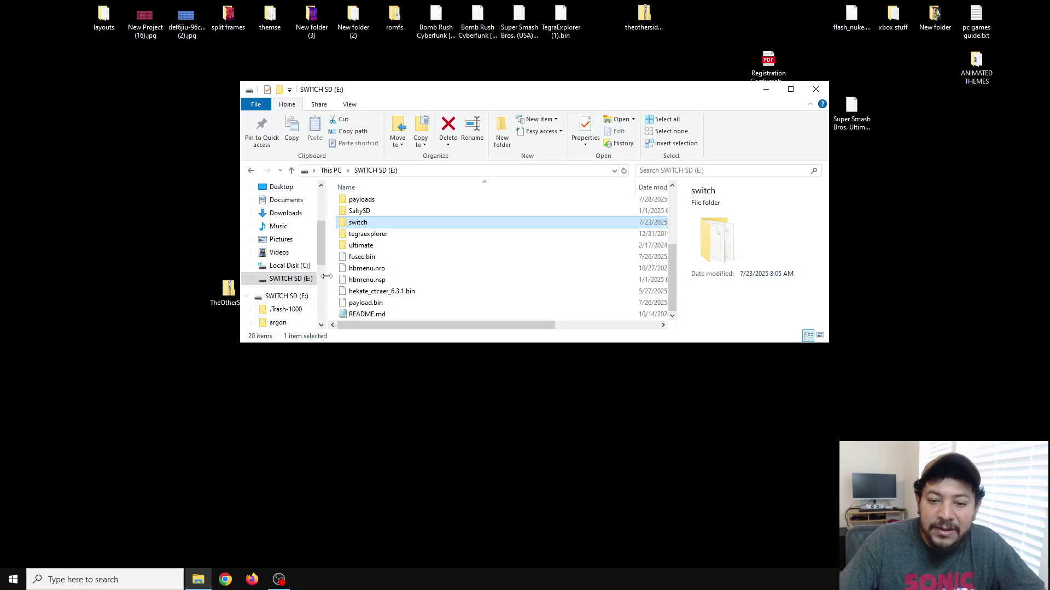
click(282, 284)
right_click(281, 284)
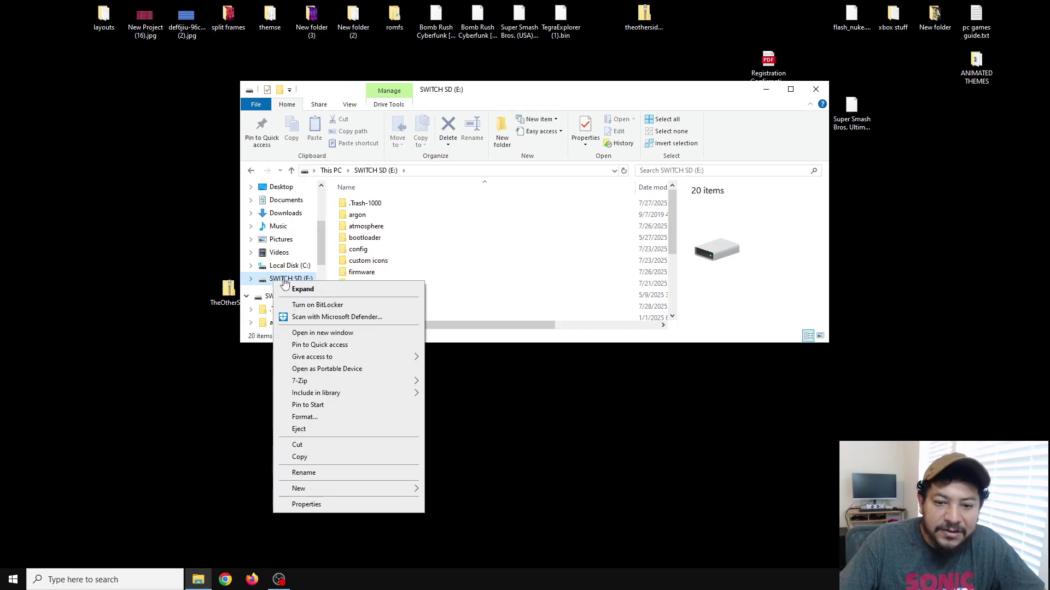
click(324, 430)
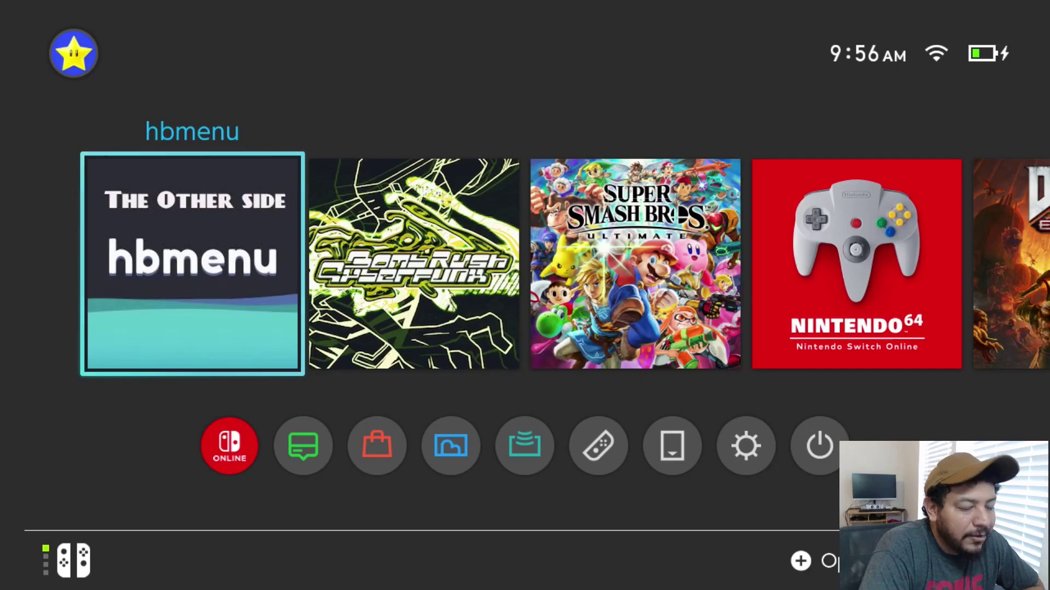
key(Down)
key(Right)
key(Right)
key(Right)
key(Right)
key(Right)
key(Right)
key(Return)
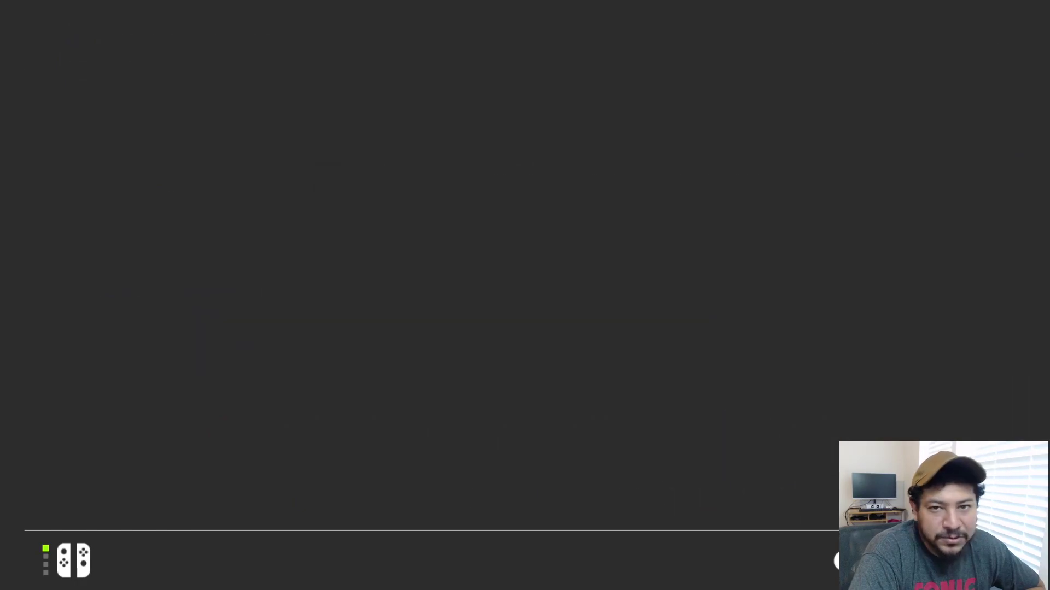
key(Down)
key(Down)
key(Down)
key(Down)
key(Down)
key(Down)
key(Down)
key(Down)
key(Down)
key(Down)
key(Down)
key(Down)
key(Down)
key(Down)
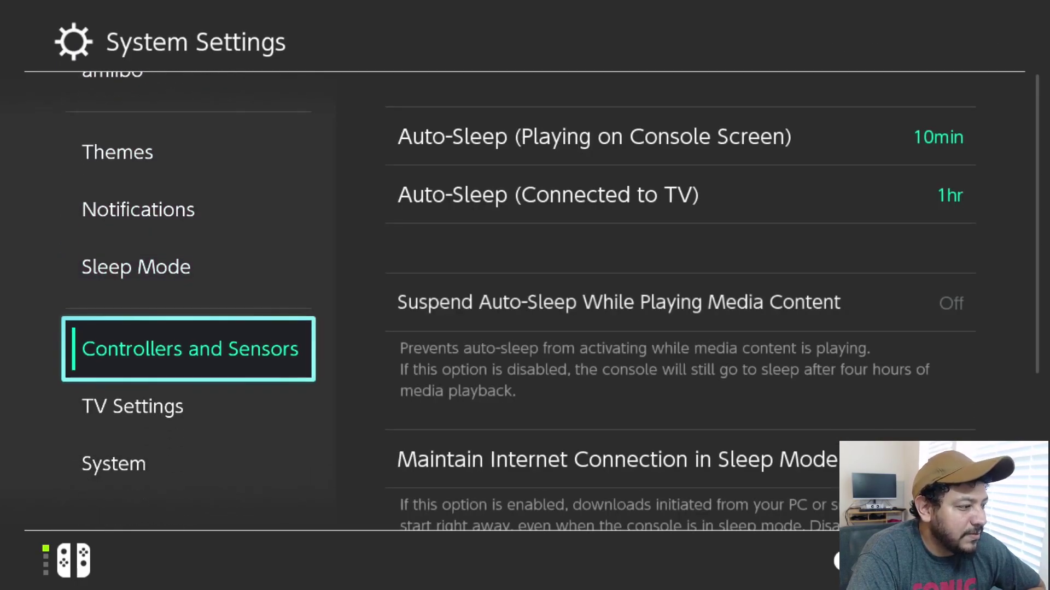
key(Right)
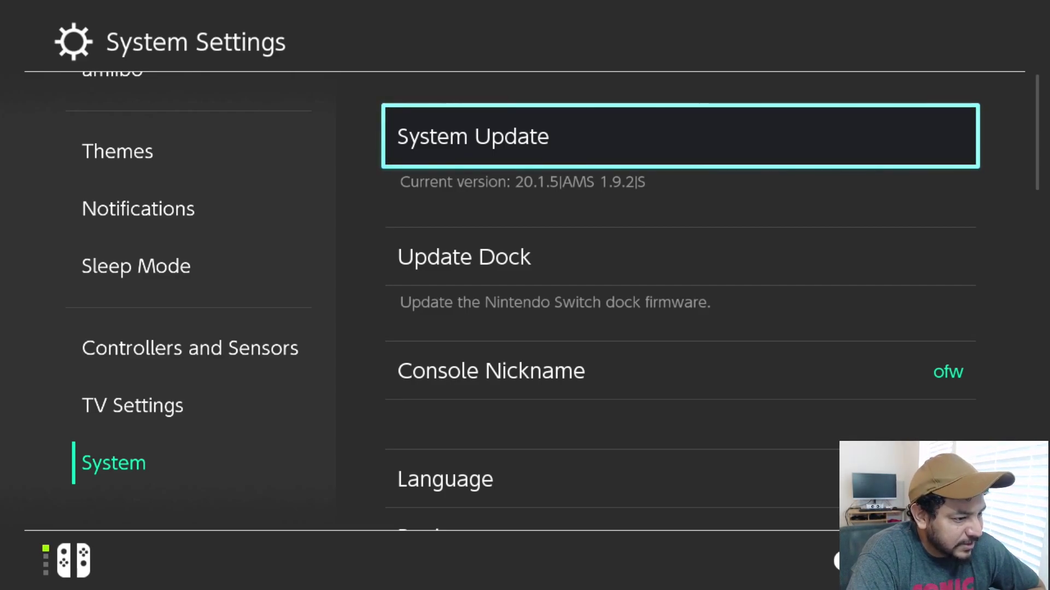
key(Escape)
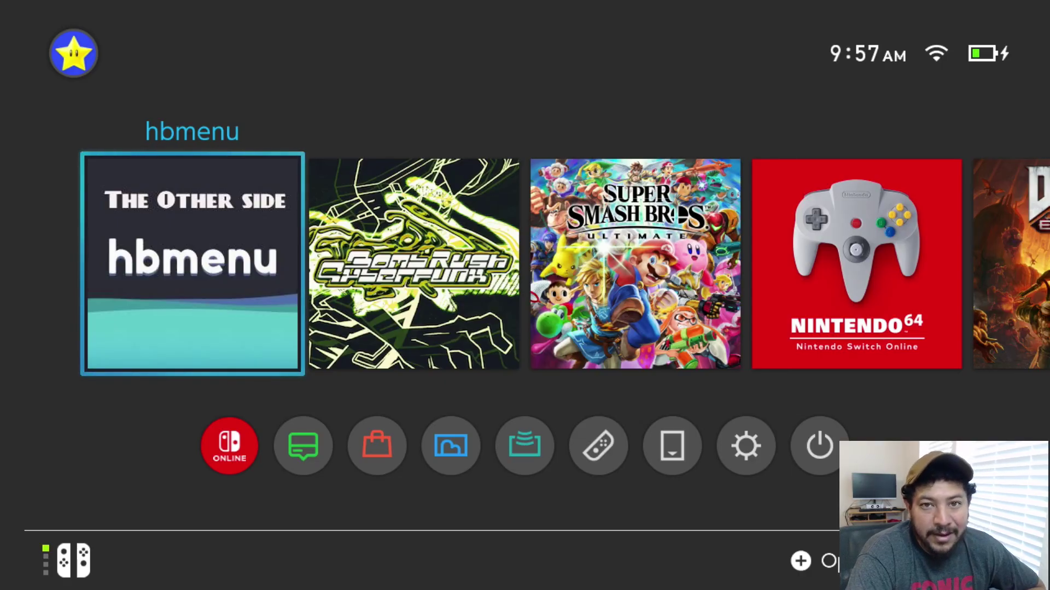
key(Down)
key(Right)
key(Right)
key(Right)
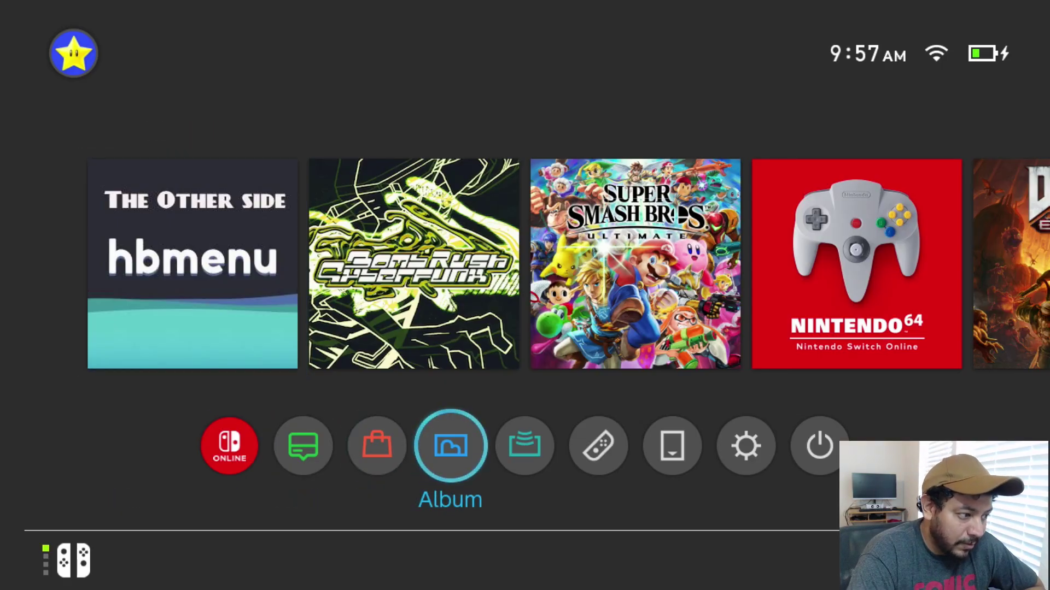
key(Return)
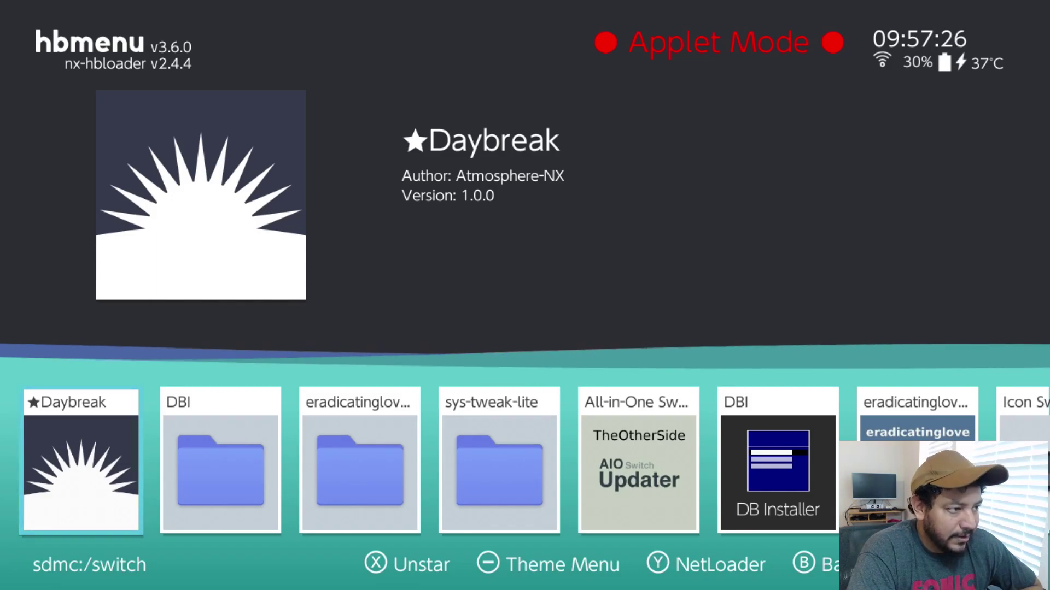
key(Home)
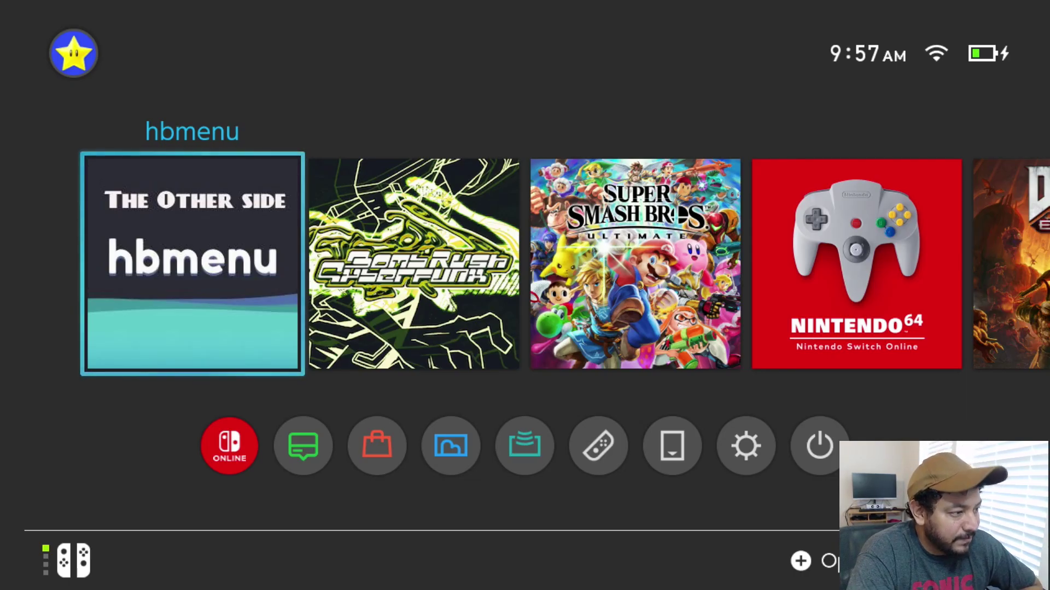
Select and launch Bomb Rush Cyberfunk from the HOME Menu.
key(Right)
key(Left)
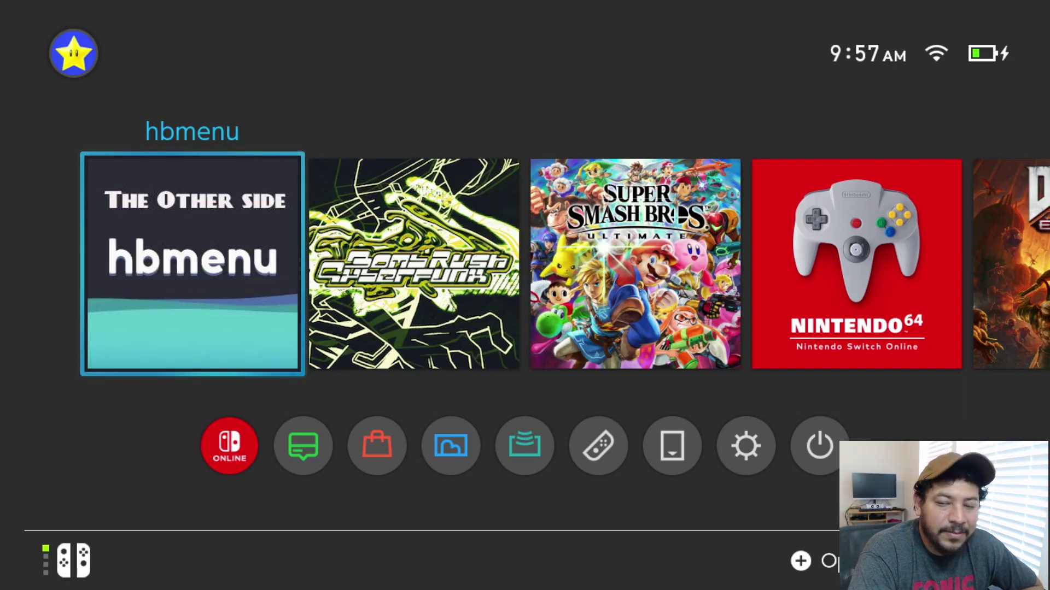
key(Right)
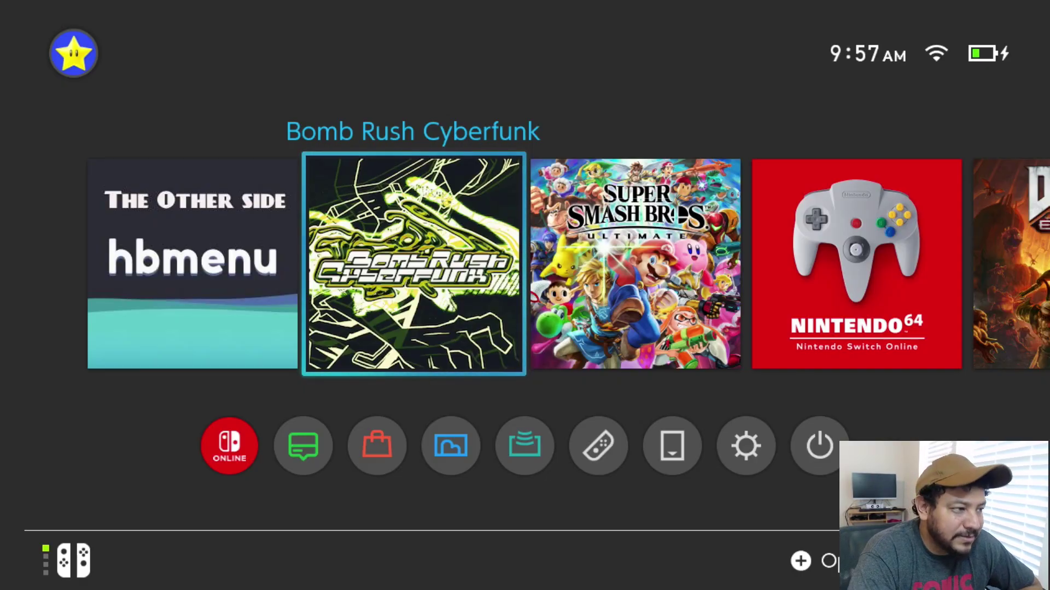
key(Right)
key(Left)
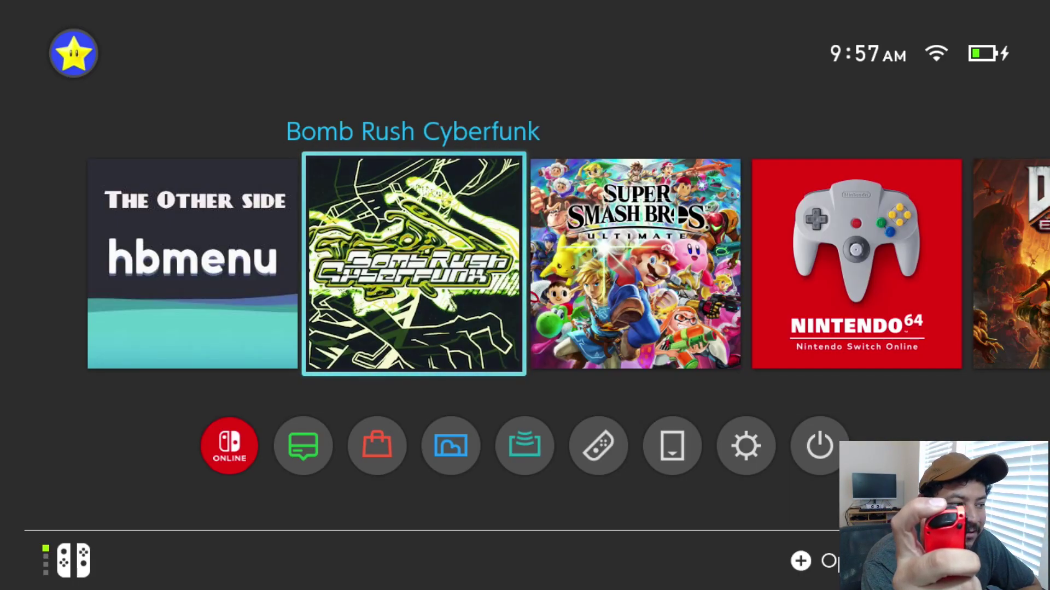
key(Return)
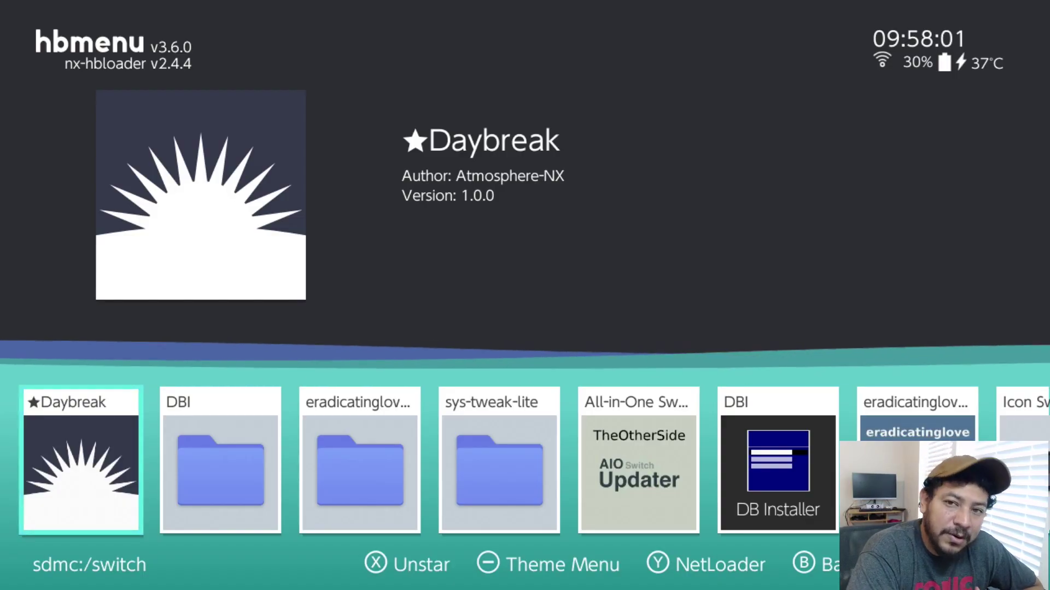
Return HOME, close Bomb Rush Cyberfunk, and launch the hbmenu tile.
key(Home)
key(x)
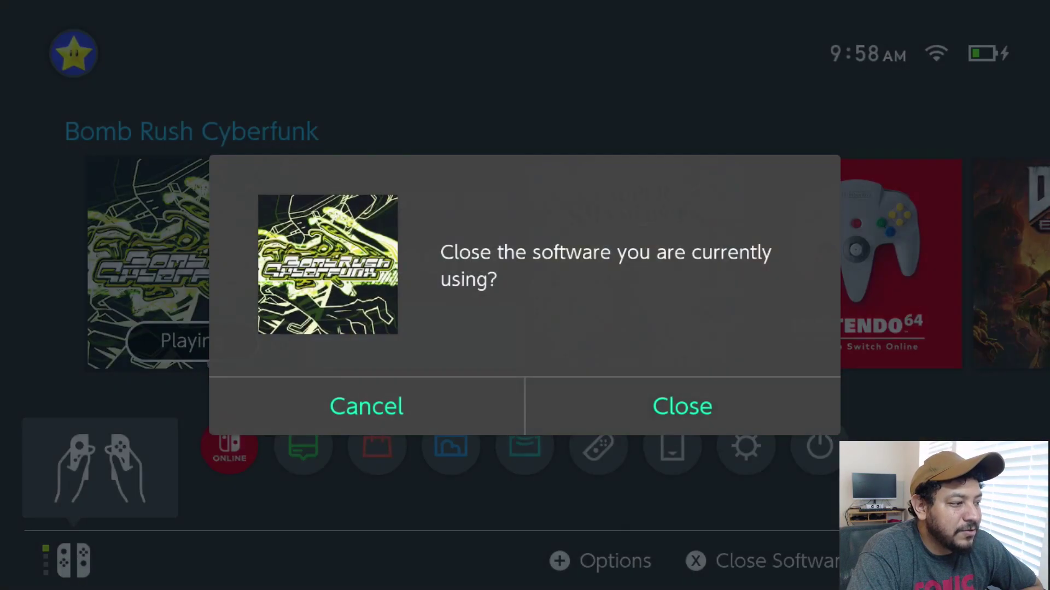
key(a)
key(Right)
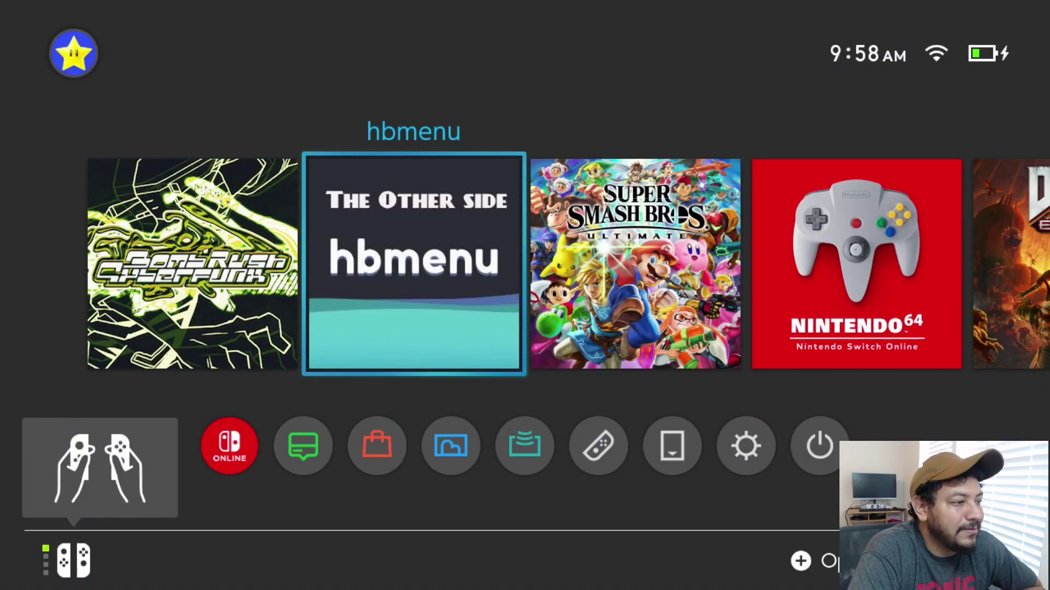
key(a)
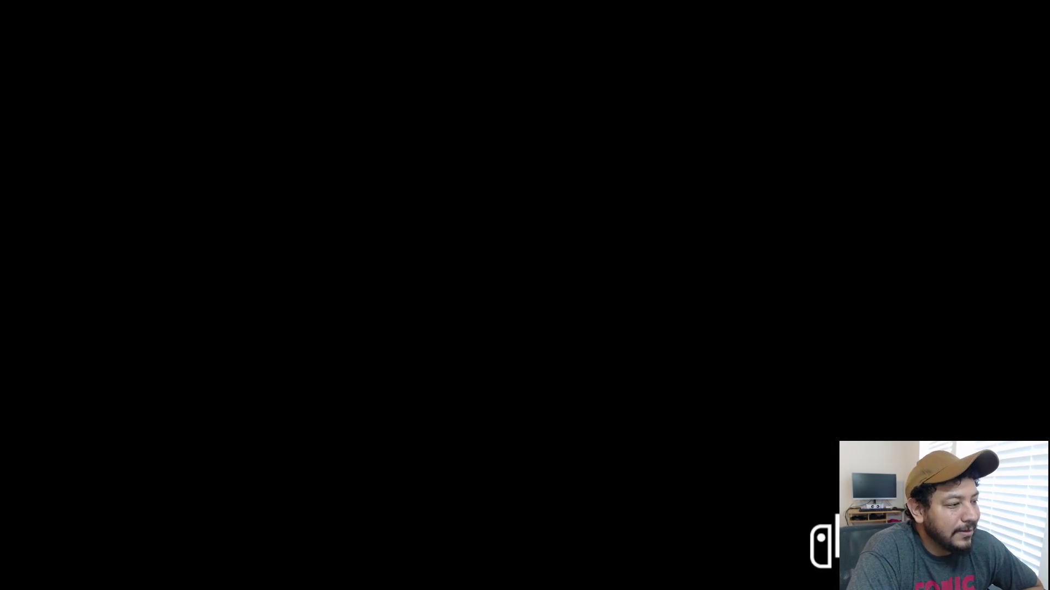